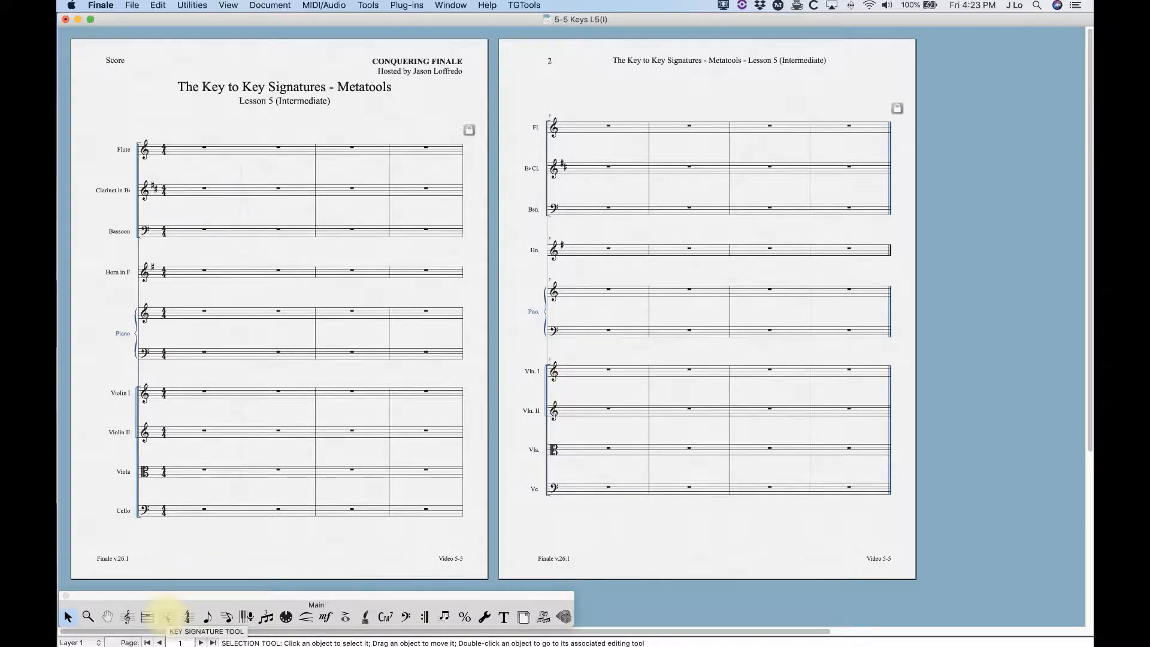
Using the Key Signature tool, select measures 1–4 of the Flute staff and apply the A major metatool
{"action": "left_click", "coordinate": [168, 617]}
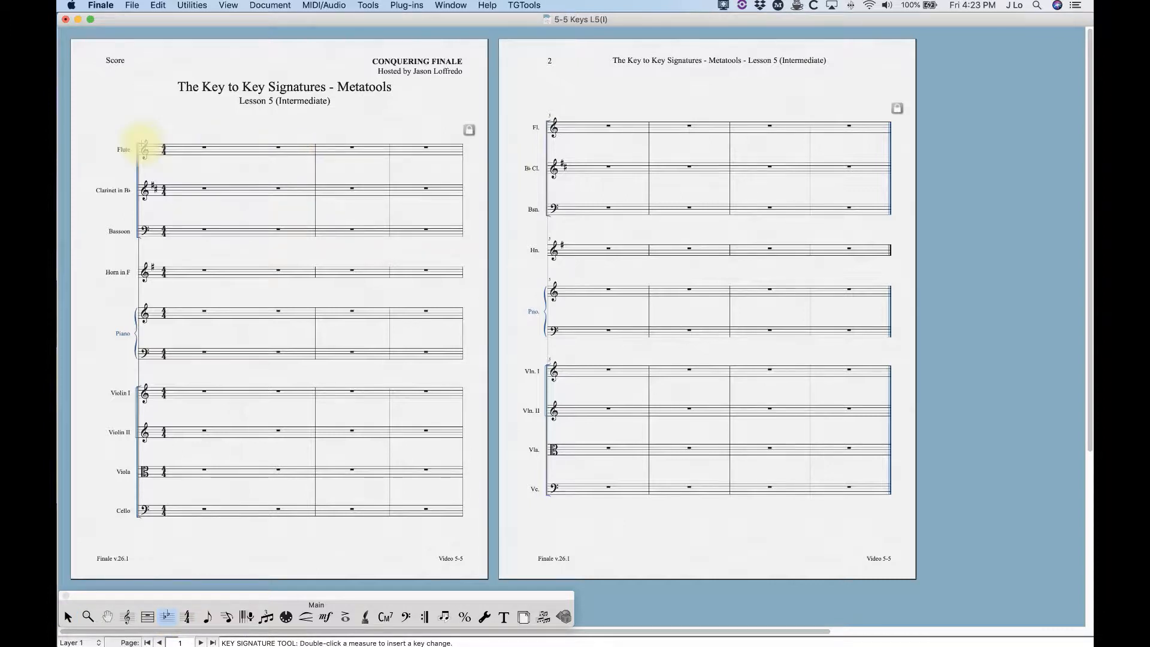
{"action": "left_click", "coordinate": [214, 149]}
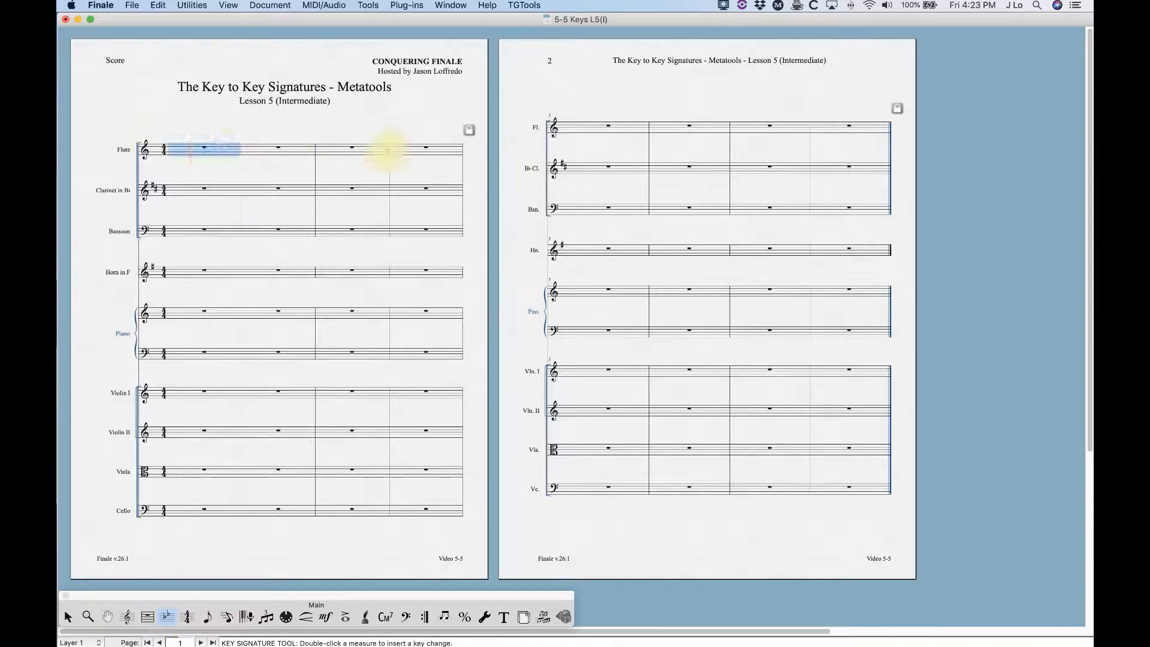
{"action": "left_click", "coordinate": [448, 149], "text": "shift"}
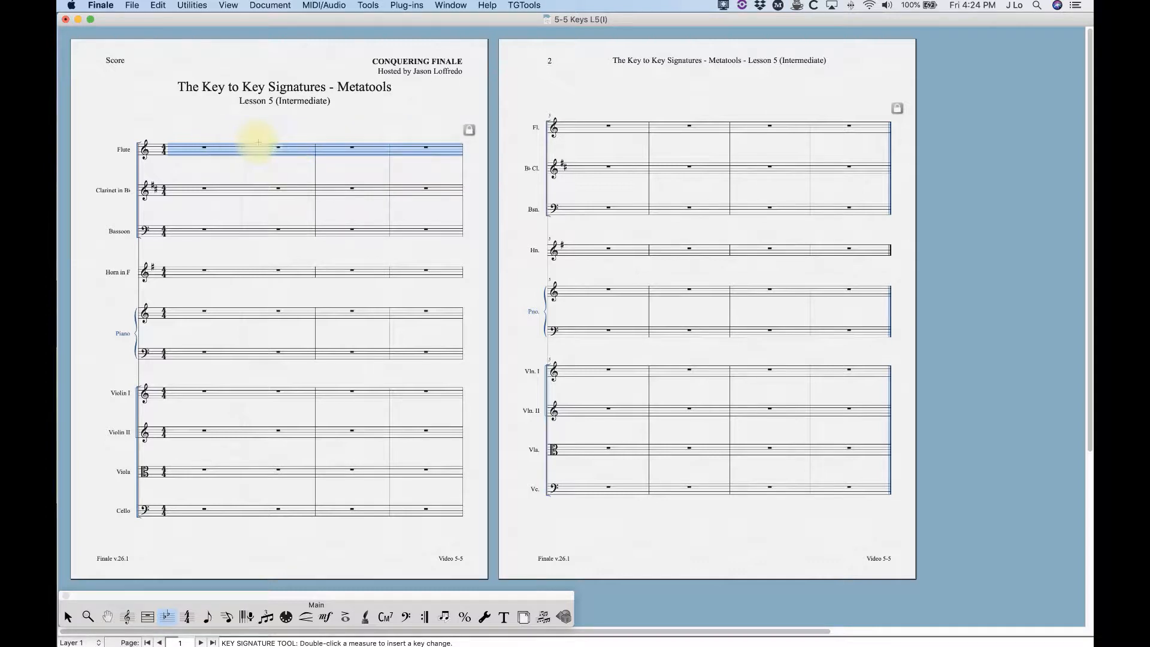
{"action": "key", "text": "3"}
{"action": "left_click", "coordinate": [288, 151]}
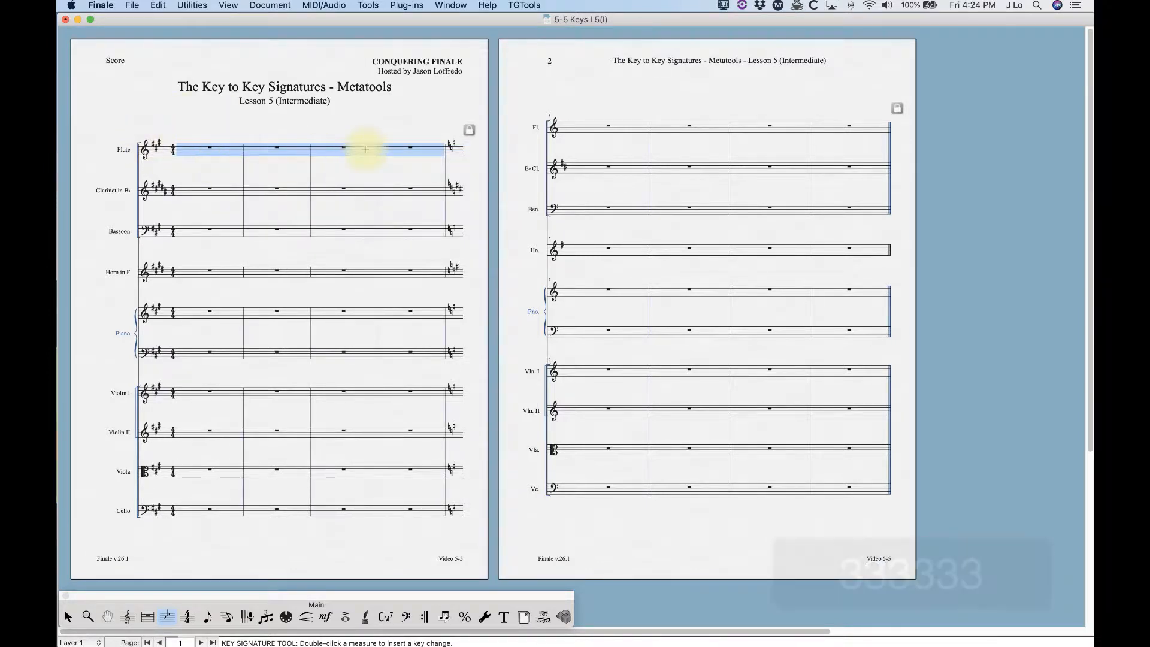
Run the selected measures through the B major, G major and C major key signature metatools
{"action": "key", "text": "5"}
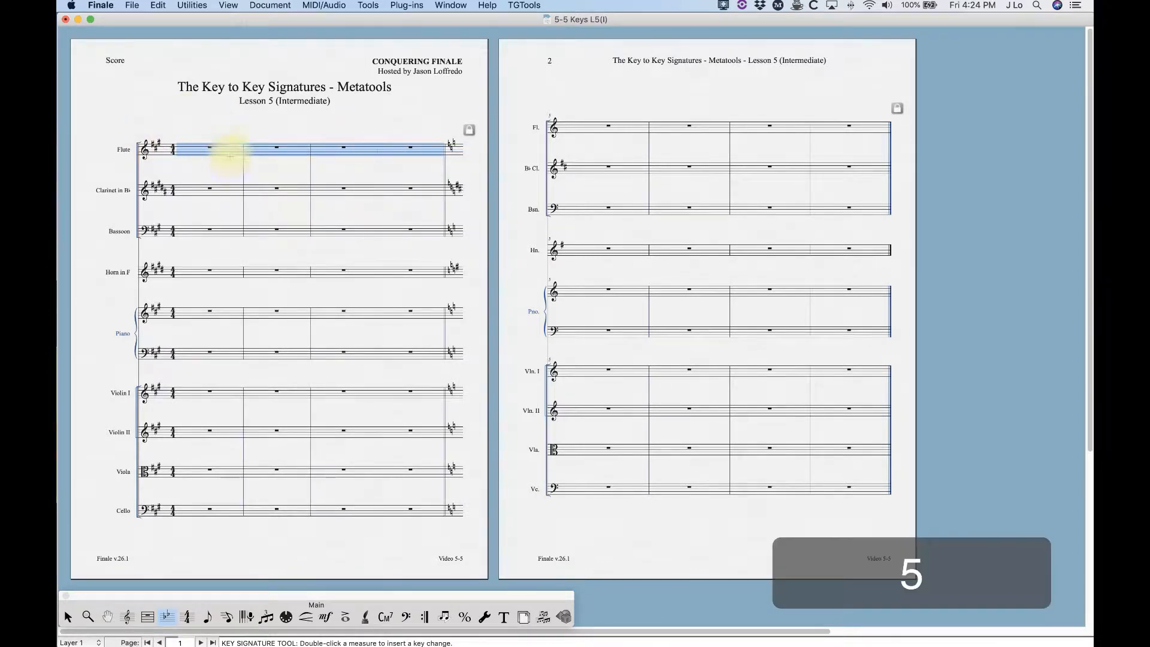
{"action": "left_click", "coordinate": [231, 150]}
{"action": "key", "text": "1"}
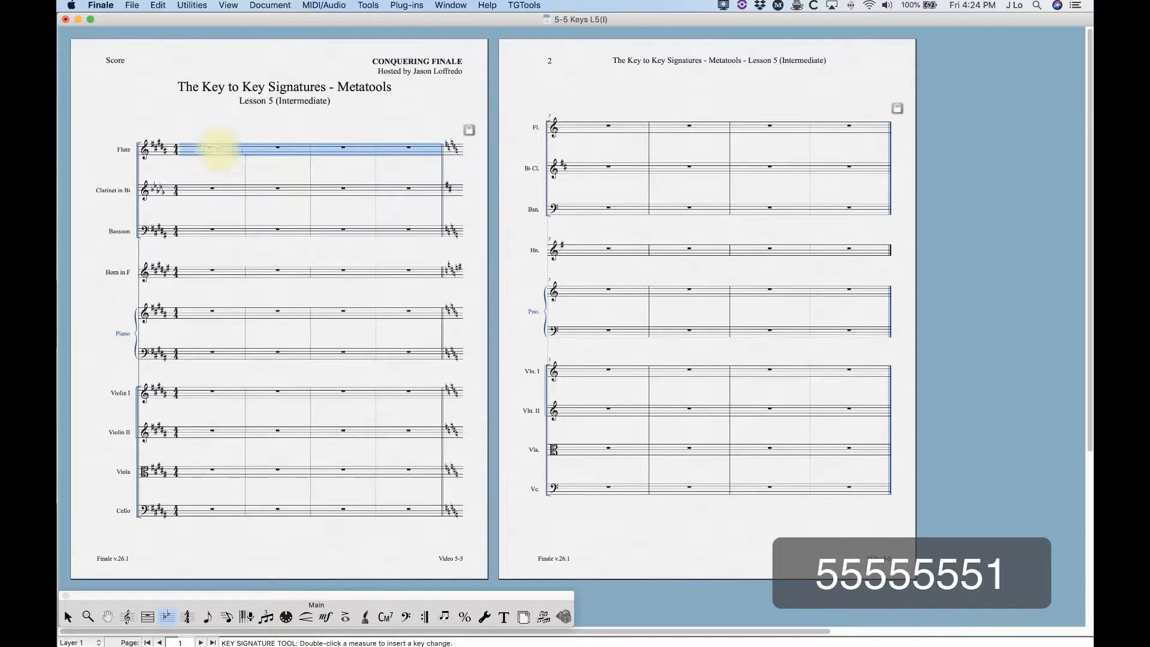
{"action": "left_click", "coordinate": [217, 148]}
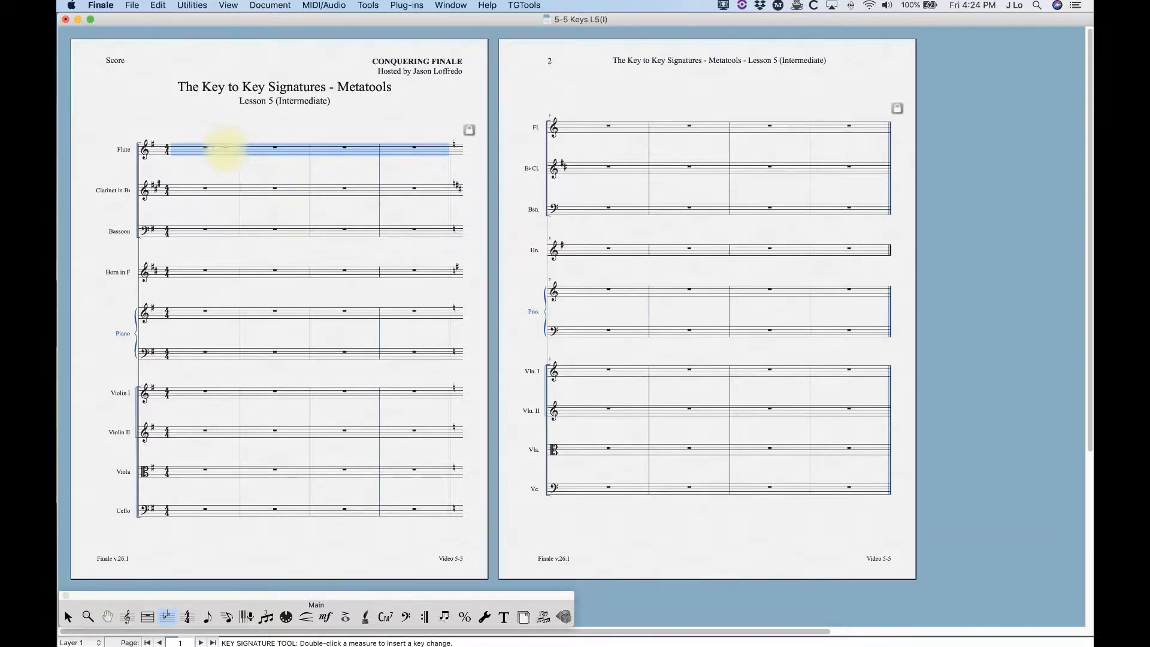
{"action": "key", "text": "8"}
{"action": "left_click", "coordinate": [225, 149]}
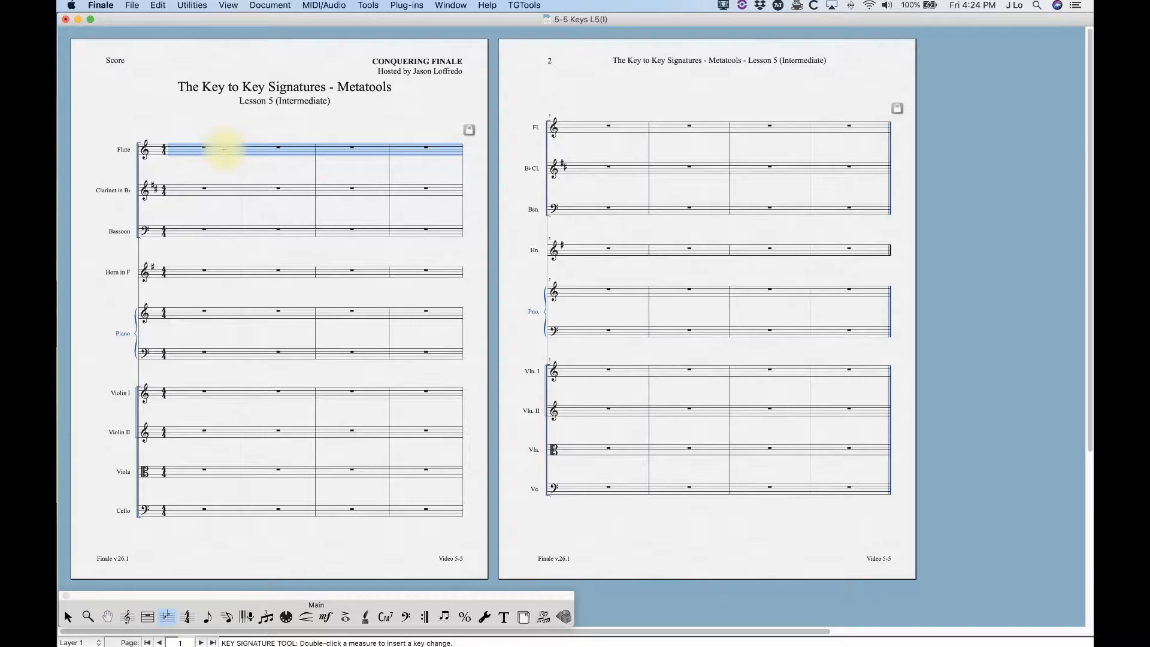
Apply the flat major-key metatools to the selected measures, including B-flat major and finishing on E-flat major
{"action": "key", "text": "q"}
{"action": "key", "text": "q"}
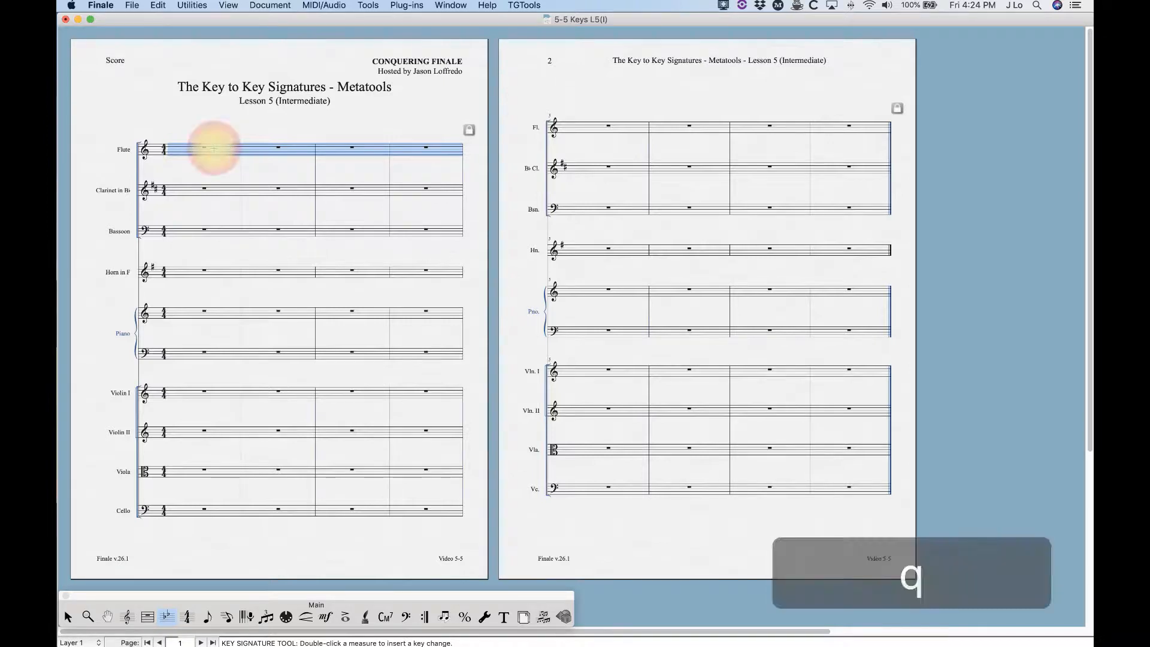
{"action": "key", "text": "w"}
{"action": "key", "text": "w"}
{"action": "key", "text": "w"}
{"action": "key", "text": "w"}
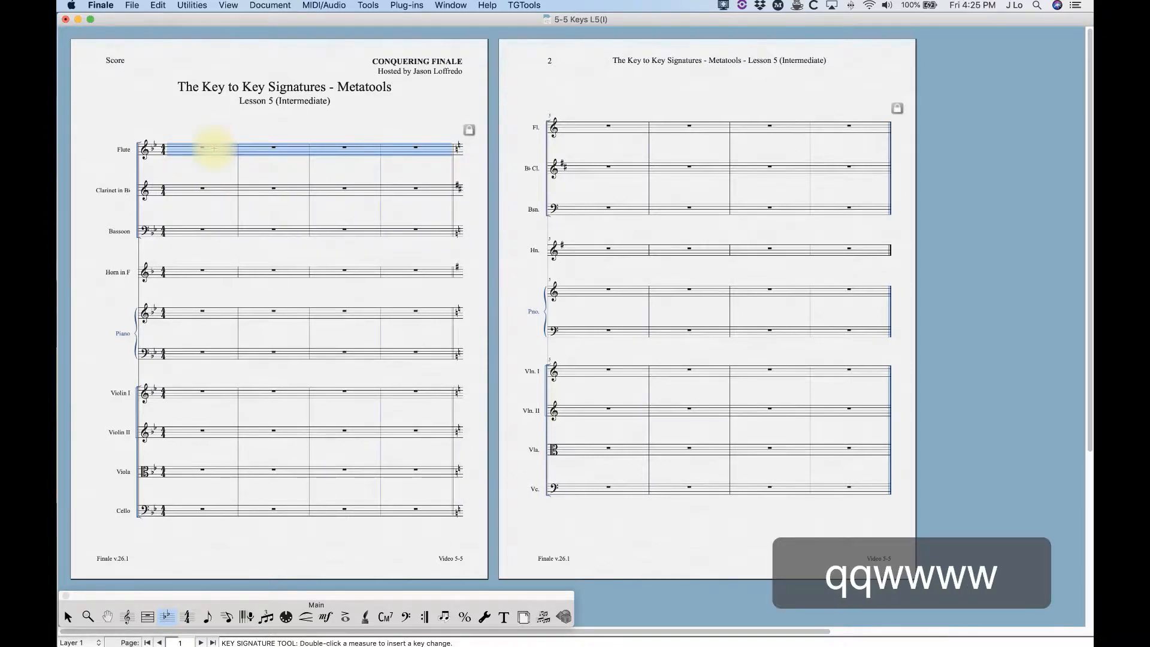
{"action": "key", "text": "e"}
{"action": "key", "text": "e"}
{"action": "key", "text": "e"}
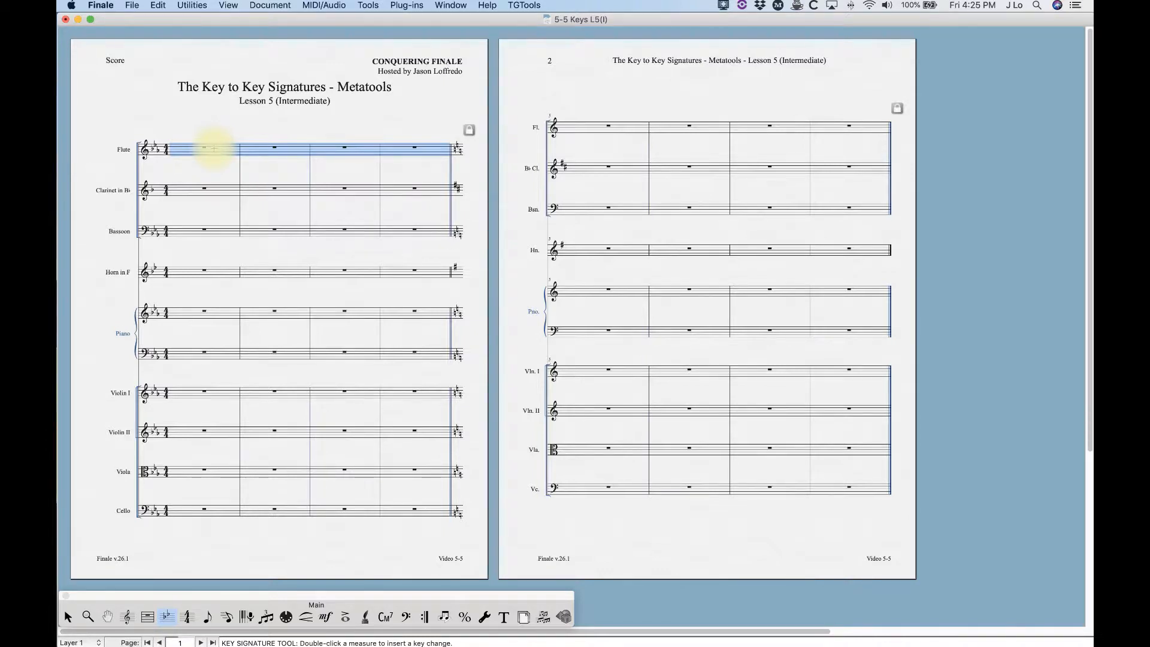
Apply the A minor metatool and then the E minor metatool to measures 1–4
{"action": "key", "text": "a"}
{"action": "key", "text": "a"}
{"action": "key", "text": "a"}
{"action": "key", "text": "a"}
{"action": "key", "text": "a"}
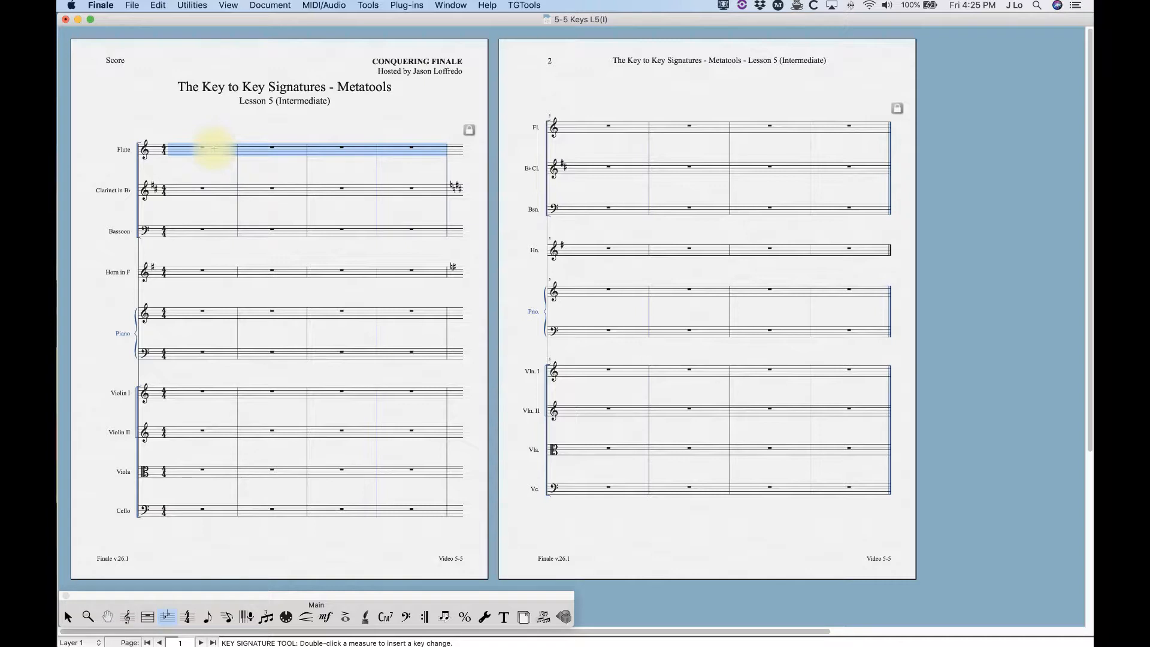
{"action": "key", "text": "s"}
{"action": "key", "text": "s"}
{"action": "key", "text": "s"}
{"action": "key", "text": "s"}
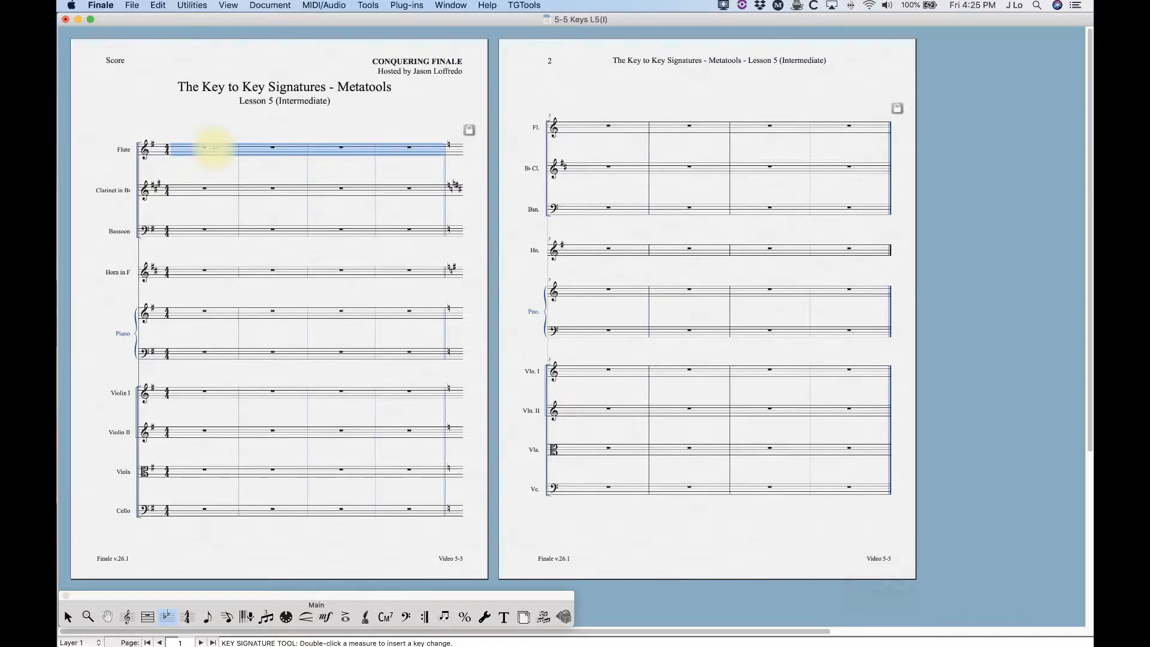
Continue through the sharp minor-key metatools on measures 1–4, finishing on F-sharp minor with three sharps
{"action": "key", "text": "d"}
{"action": "key", "text": "d"}
{"action": "left_click", "coordinate": [214, 148]}
{"action": "key", "text": "f"}
{"action": "left_click", "coordinate": [214, 148]}
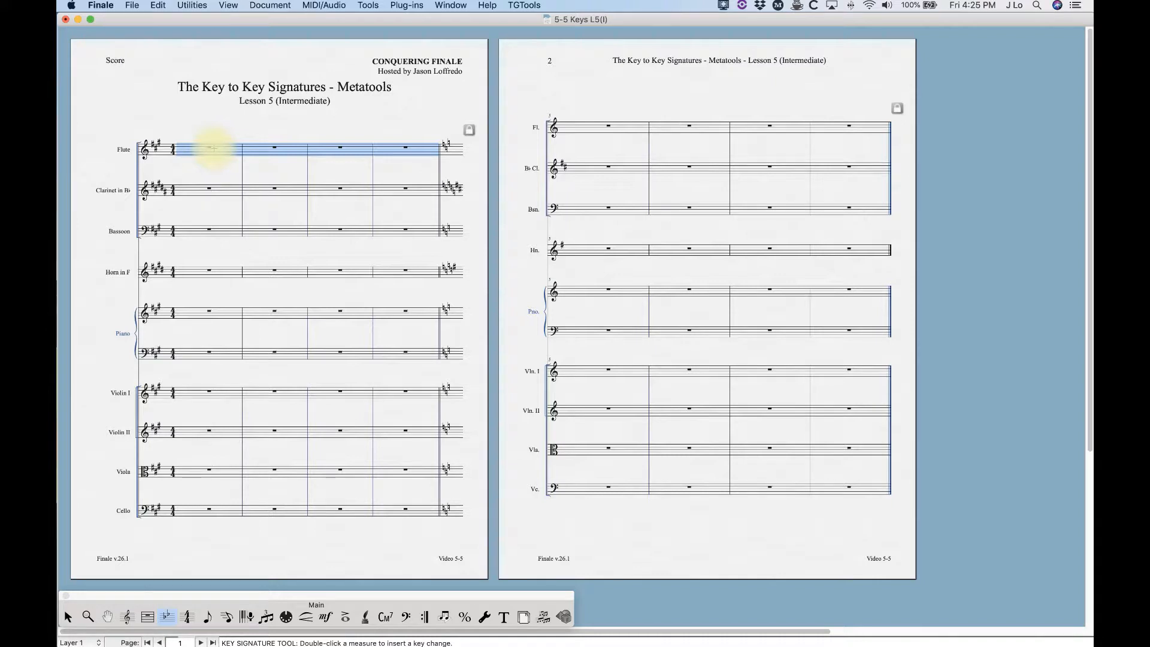
Apply the flat minor-key metatools to measures 1–4, including G minor and finishing on C minor
{"action": "key", "text": "z"}
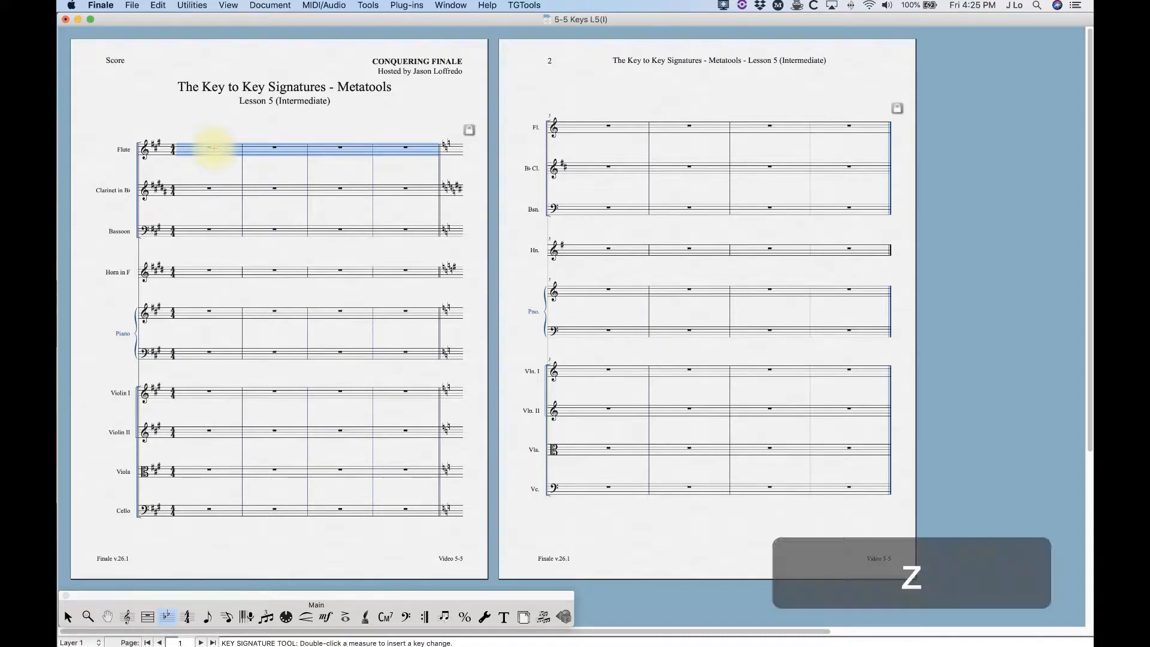
{"action": "key", "text": "z"}
{"action": "left_click", "coordinate": [214, 148]}
{"action": "key", "text": "x"}
{"action": "key", "text": "x"}
{"action": "left_click", "coordinate": [214, 148]}
{"action": "key", "text": "c"}
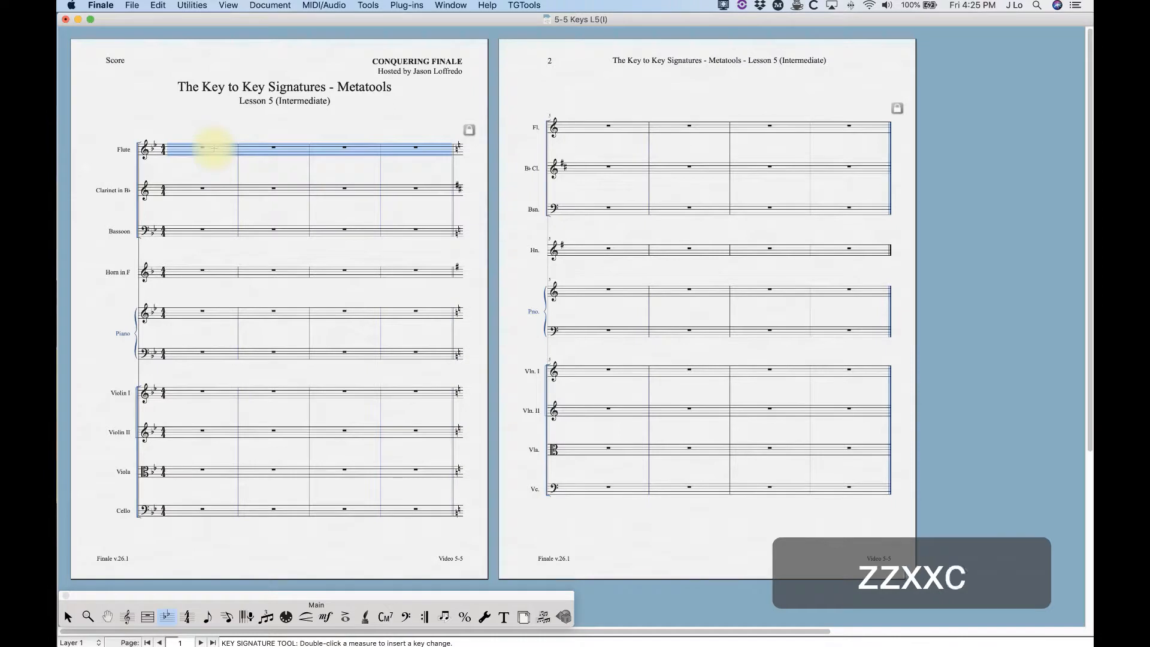
{"action": "key", "text": "c"}
{"action": "left_click", "coordinate": [214, 148]}
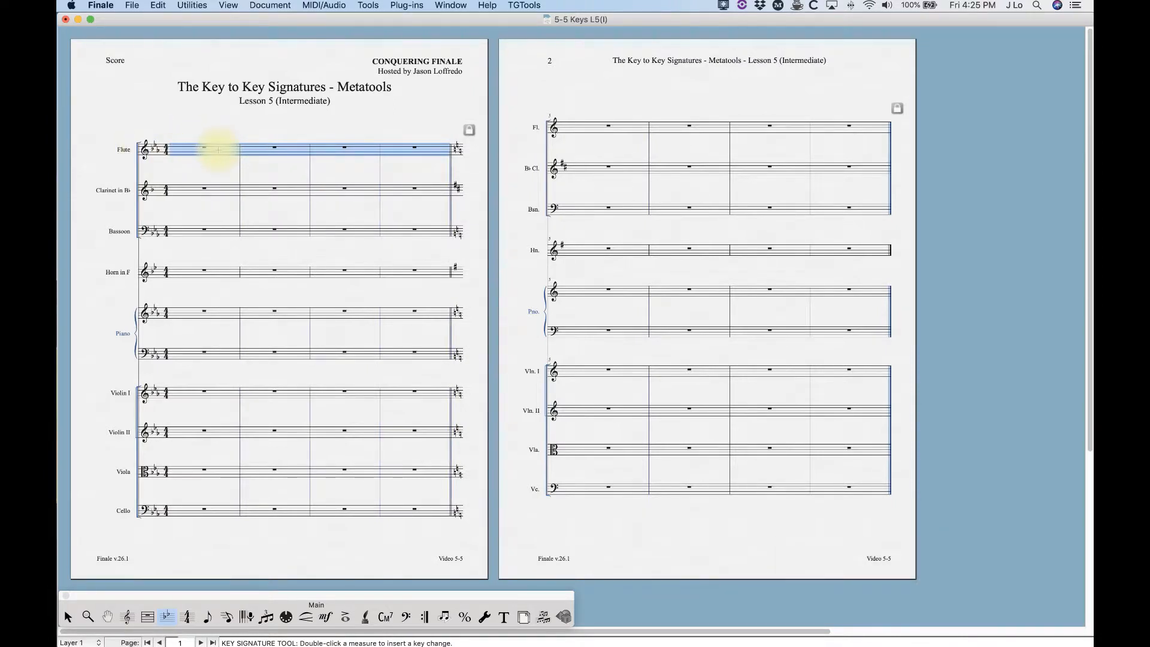
Check the key type and transposition options in the Key Signature dialog for measures 1–4, leaving the settings as they are
{"action": "double_click", "coordinate": [214, 148]}
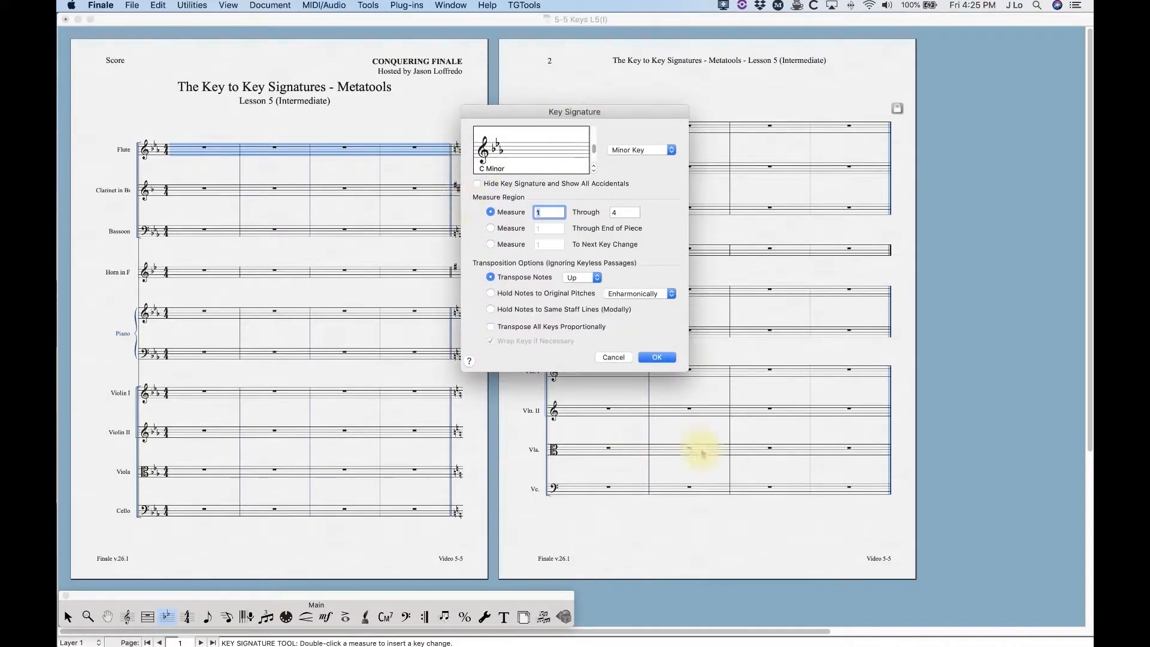
{"action": "left_click", "coordinate": [651, 357]}
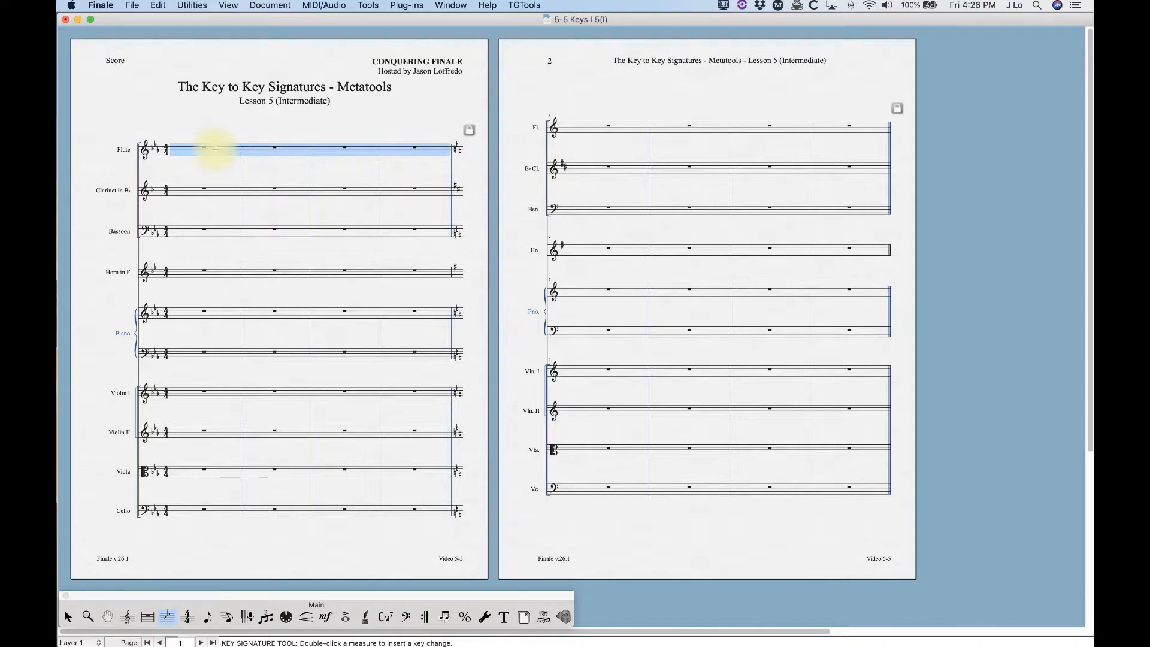
{"action": "double_click", "coordinate": [215, 149]}
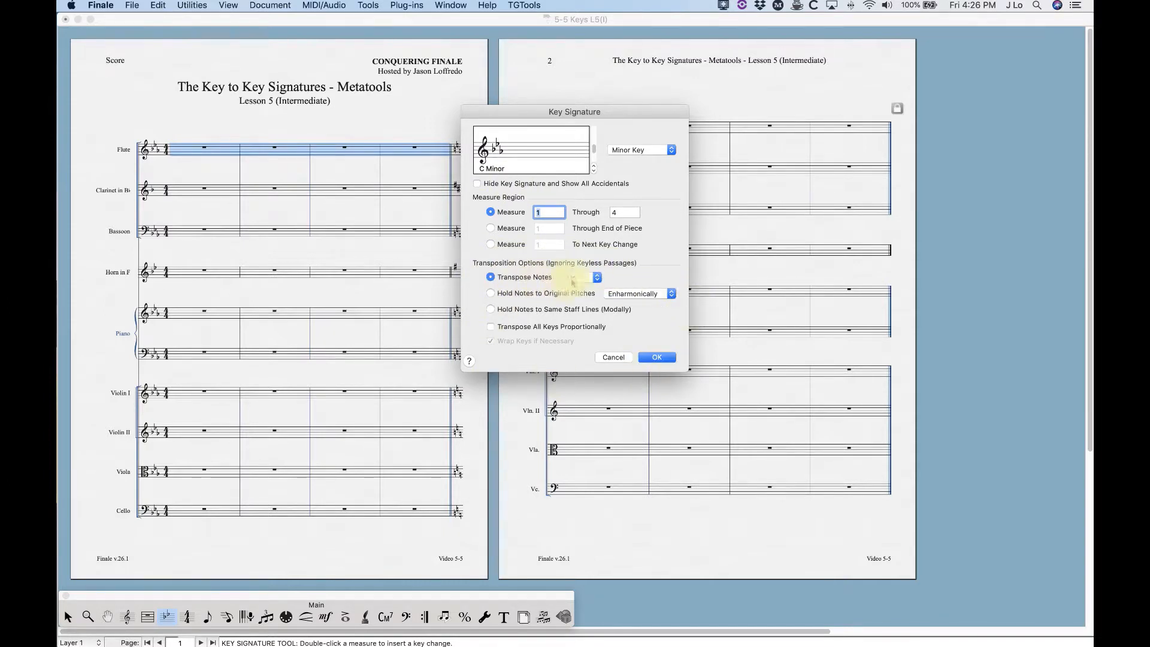
{"action": "left_click", "coordinate": [491, 278]}
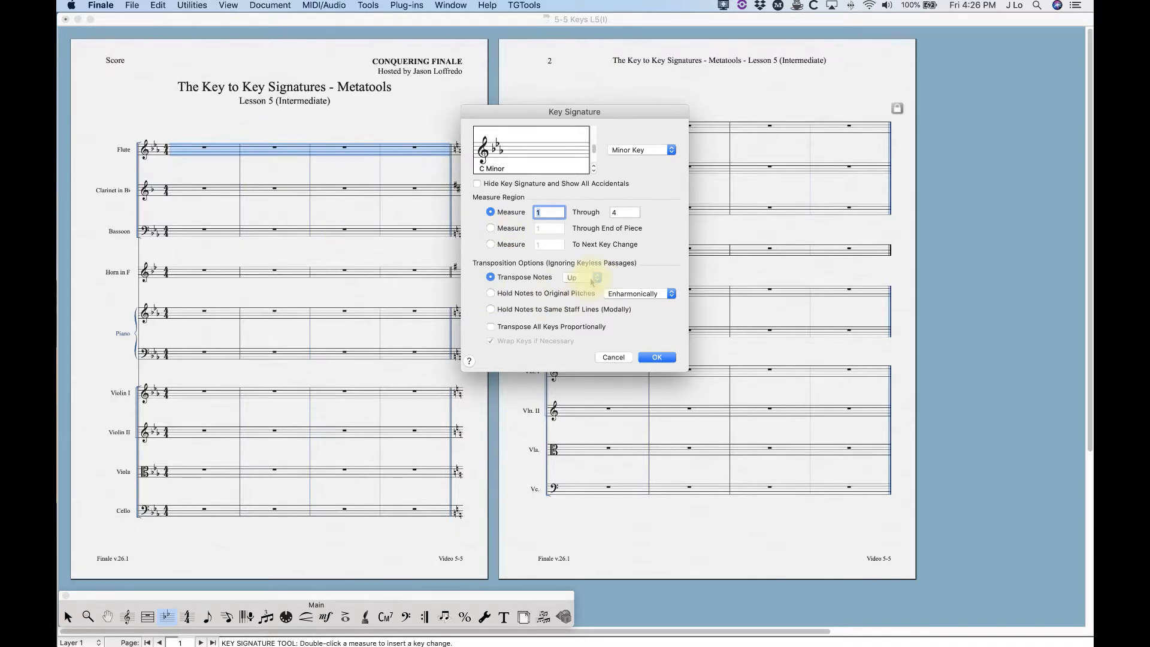
{"action": "left_click", "coordinate": [614, 357]}
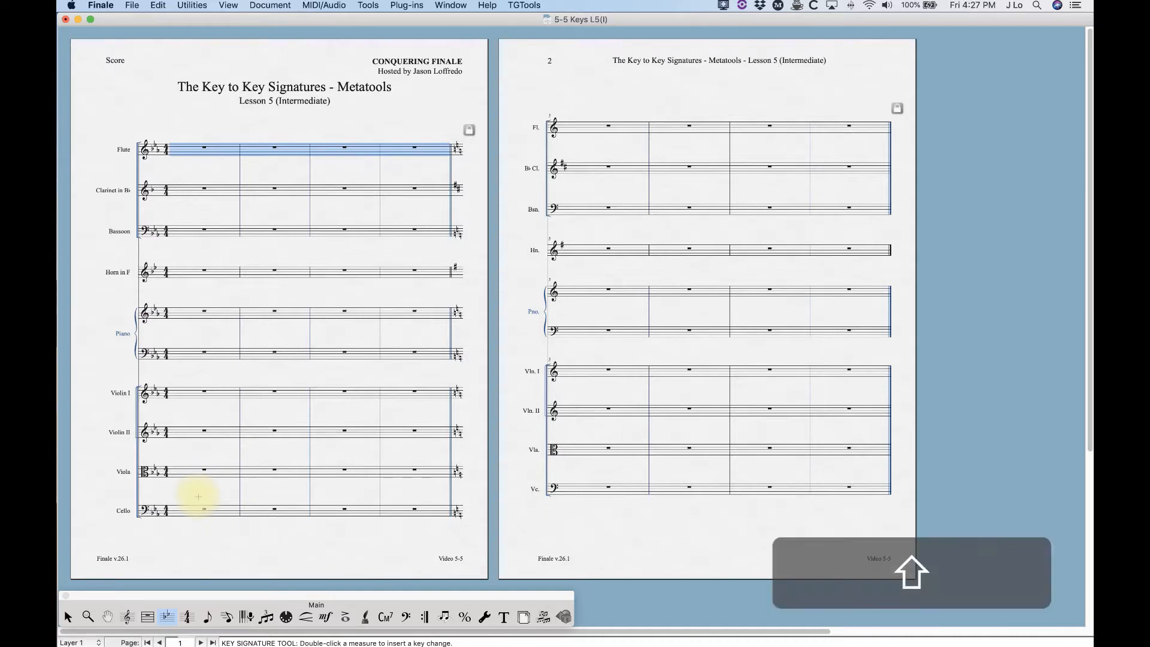
Open the definition of key signature metatool 9 and set it to A major with Transpose Notes Down
{"action": "key", "text": "shift+9"}
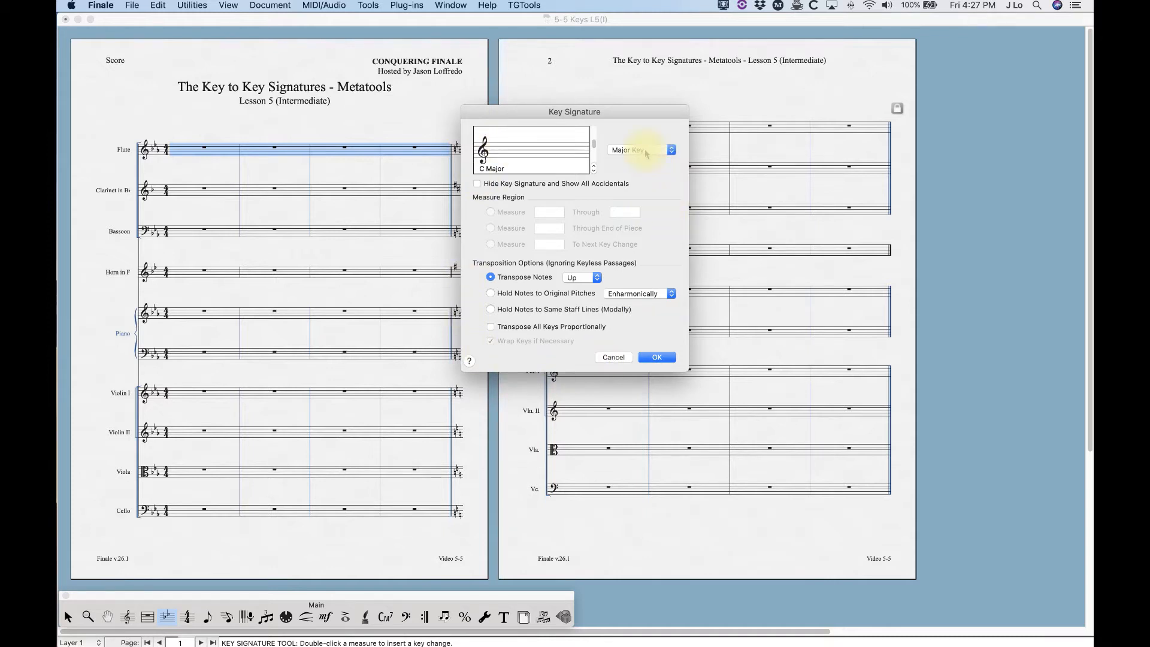
{"action": "left_click", "coordinate": [593, 166]}
{"action": "left_click", "coordinate": [593, 166]}
{"action": "left_click", "coordinate": [593, 166]}
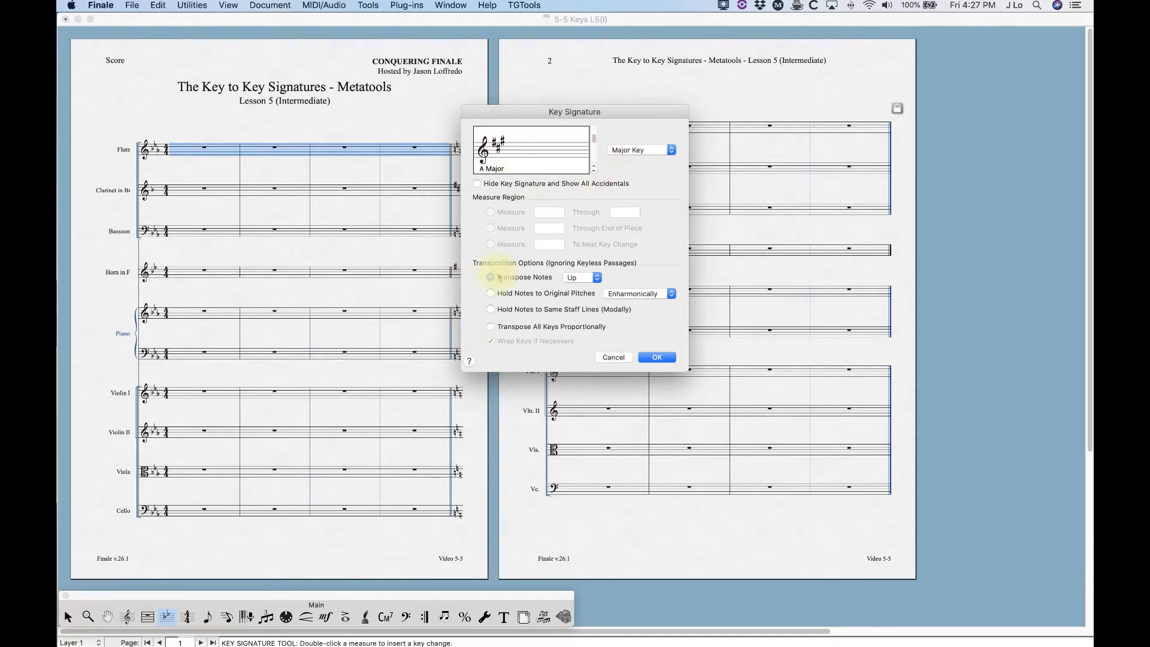
{"action": "left_click", "coordinate": [583, 278]}
{"action": "left_click", "coordinate": [580, 293]}
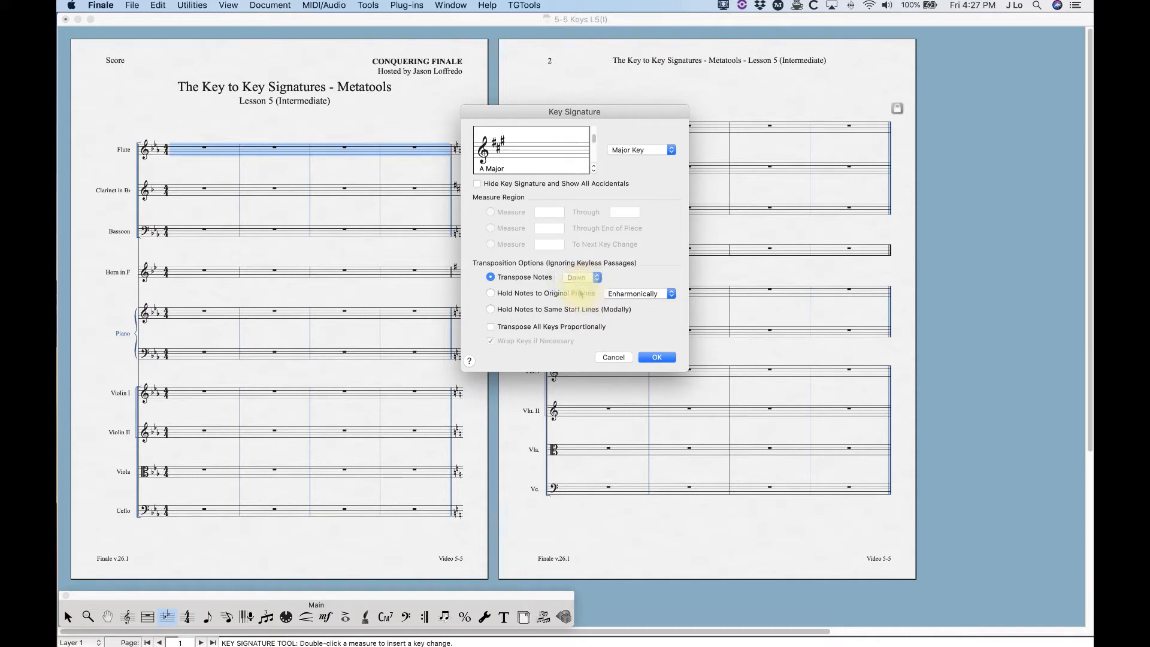
Turn Transpose All Keys Proportionally on and off again, and set the metatool's Transpose Notes direction to Up
{"action": "left_click", "coordinate": [491, 326]}
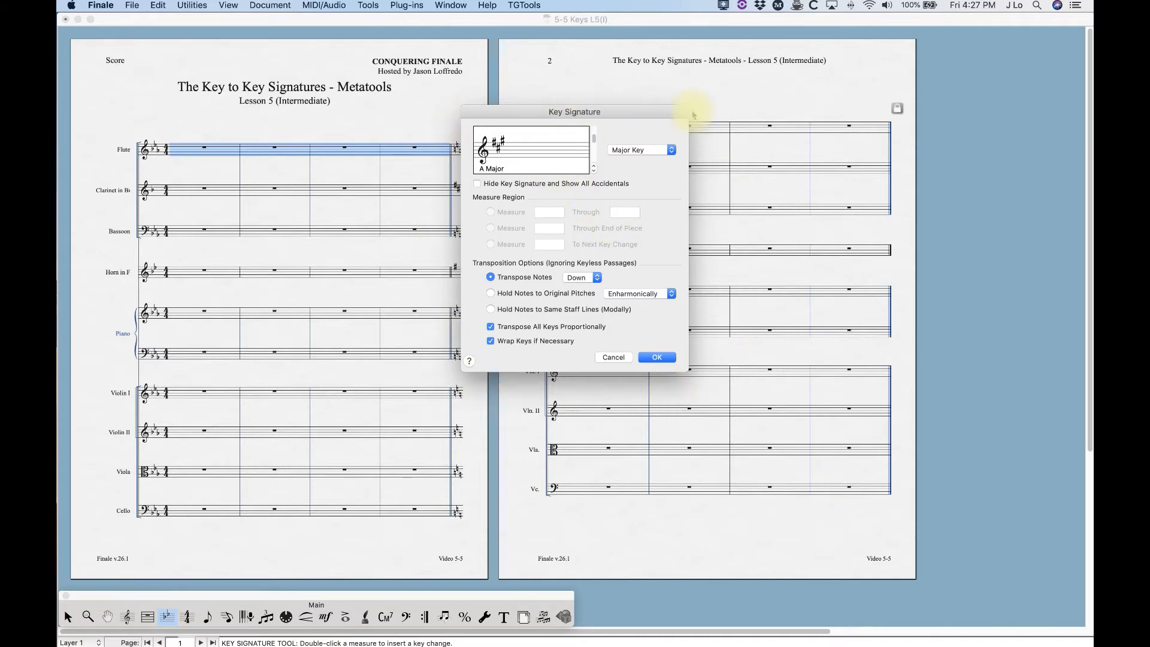
{"action": "left_click", "coordinate": [491, 327]}
{"action": "left_click", "coordinate": [581, 276]}
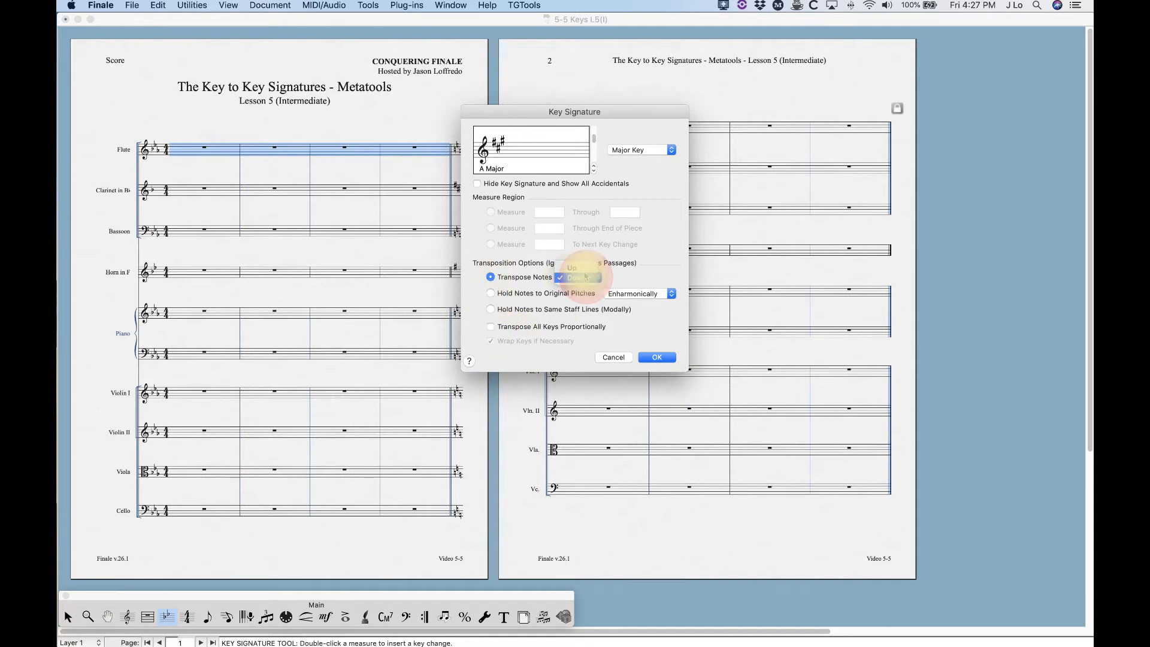
{"action": "left_click", "coordinate": [574, 268]}
Change metatool 9's key type to Keyless and save the definition
{"action": "left_click", "coordinate": [641, 151]}
{"action": "left_click", "coordinate": [624, 170]}
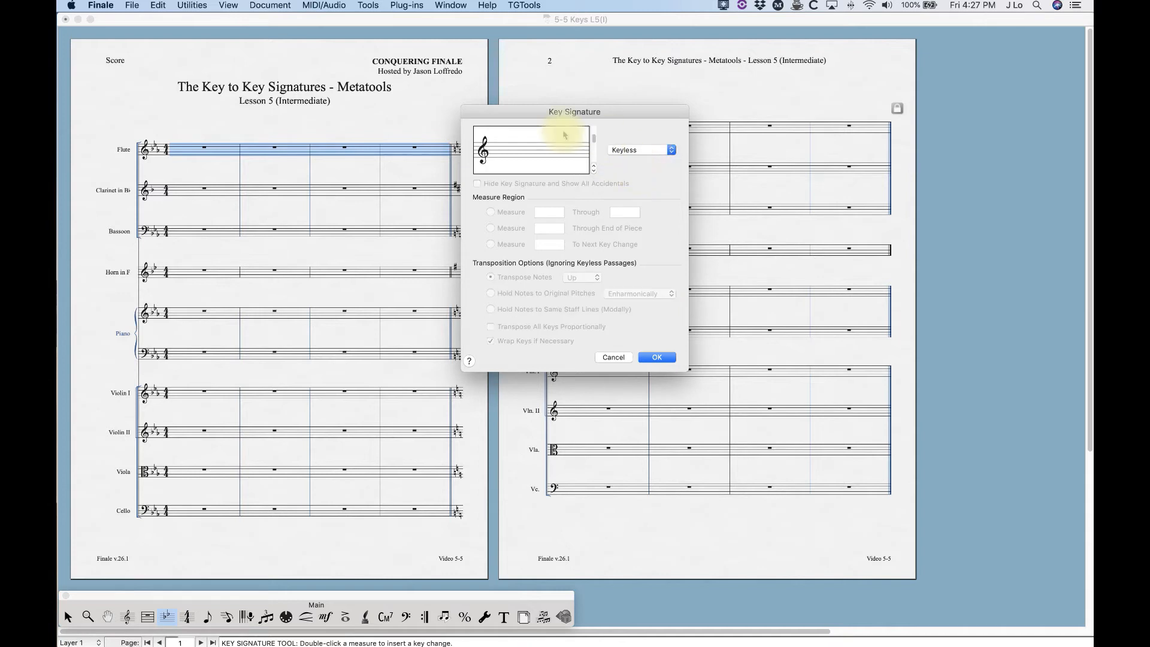
{"action": "left_click", "coordinate": [657, 357]}
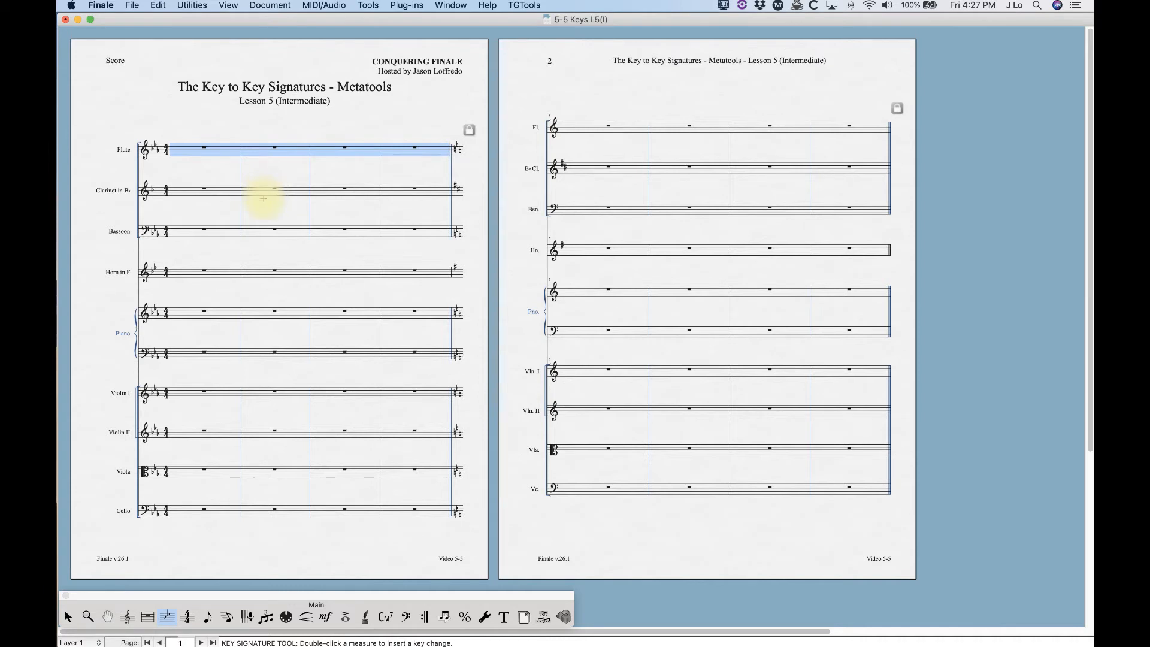
Apply the Keyless metatool 9 to measures 1–4 and check their key type in the Key Signature dialog
{"action": "key", "text": "9"}
{"action": "key", "text": "9"}
{"action": "key", "text": "9"}
{"action": "key", "text": "9"}
{"action": "key", "text": "9"}
{"action": "key", "text": "9"}
{"action": "key", "text": "9"}
{"action": "key", "text": "9"}
{"action": "key", "text": "9"}
{"action": "key", "text": "9"}
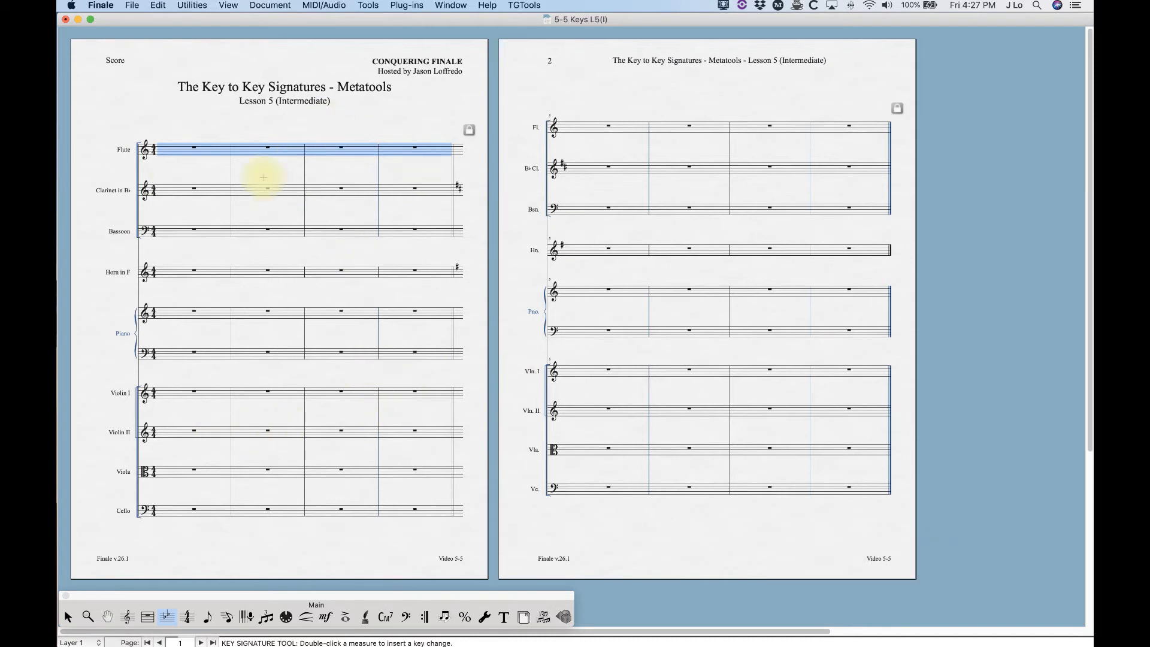
{"action": "double_click", "coordinate": [201, 148]}
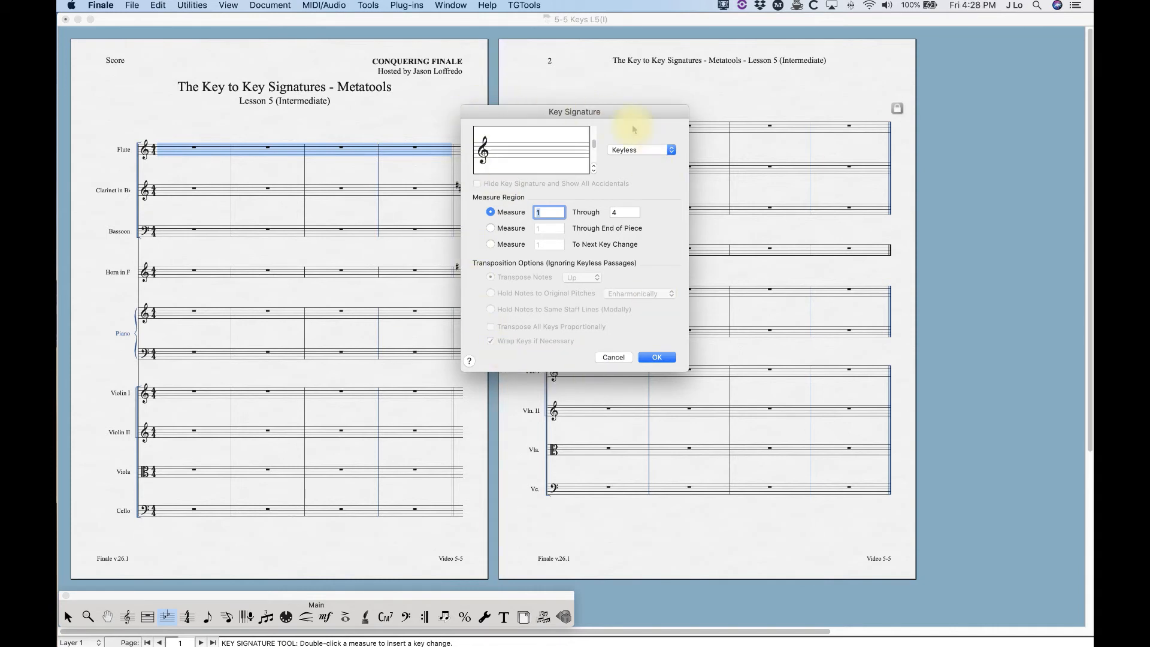
{"action": "left_click", "coordinate": [660, 358]}
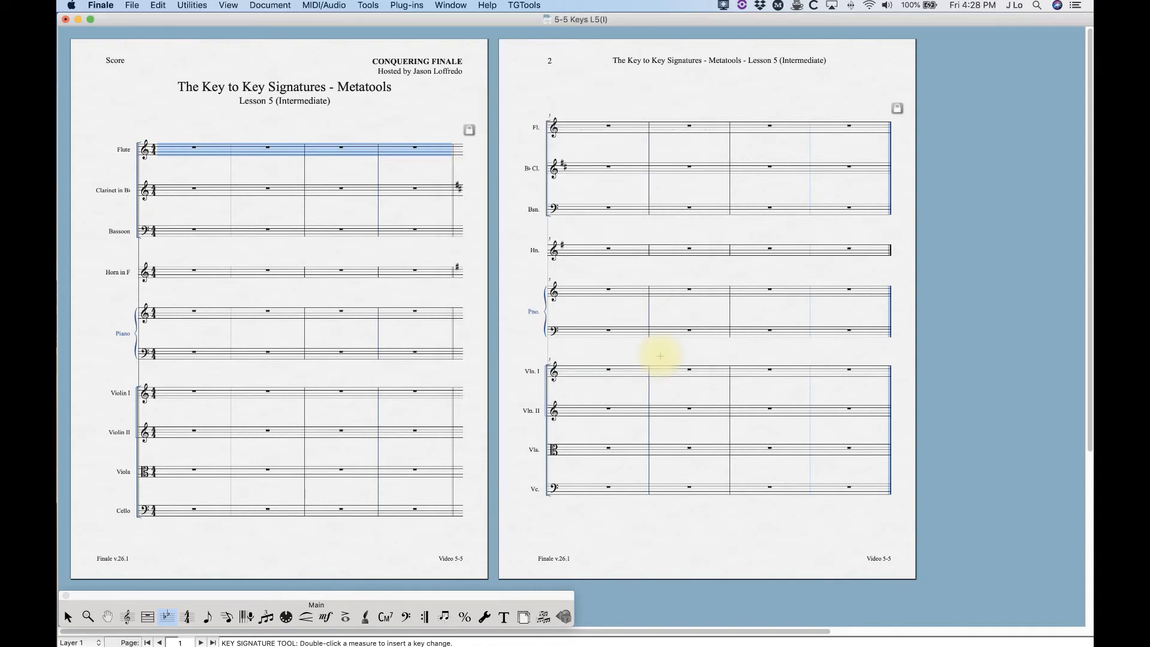